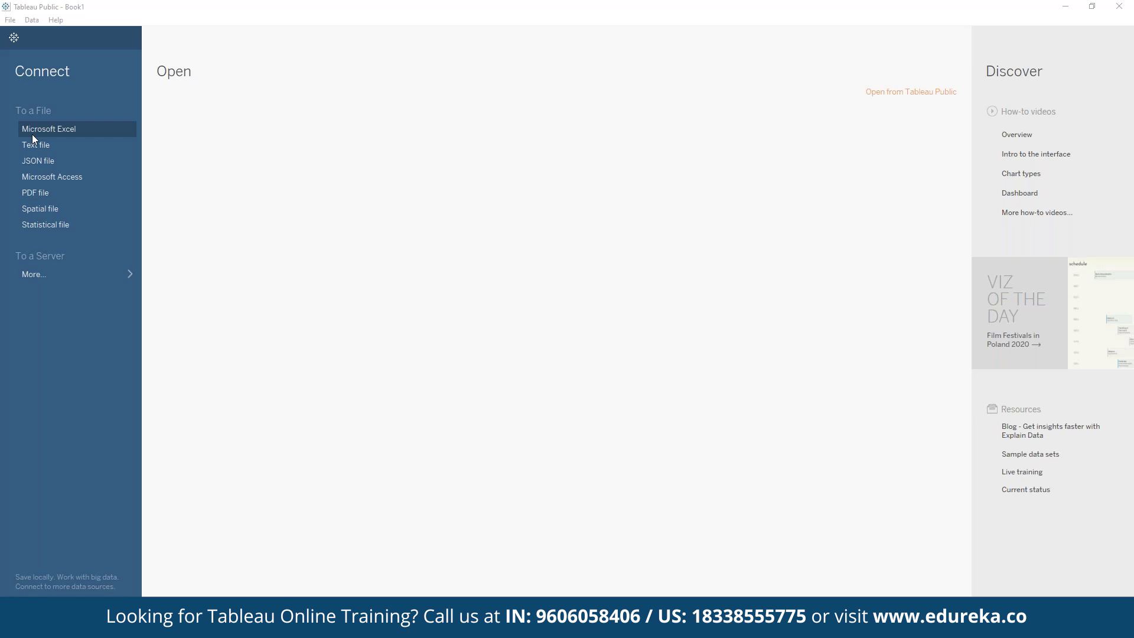
Connect to the Excel workbook Global Superstore Orders 2016.xlsx in Downloads and load its Orders table
click(32, 135)
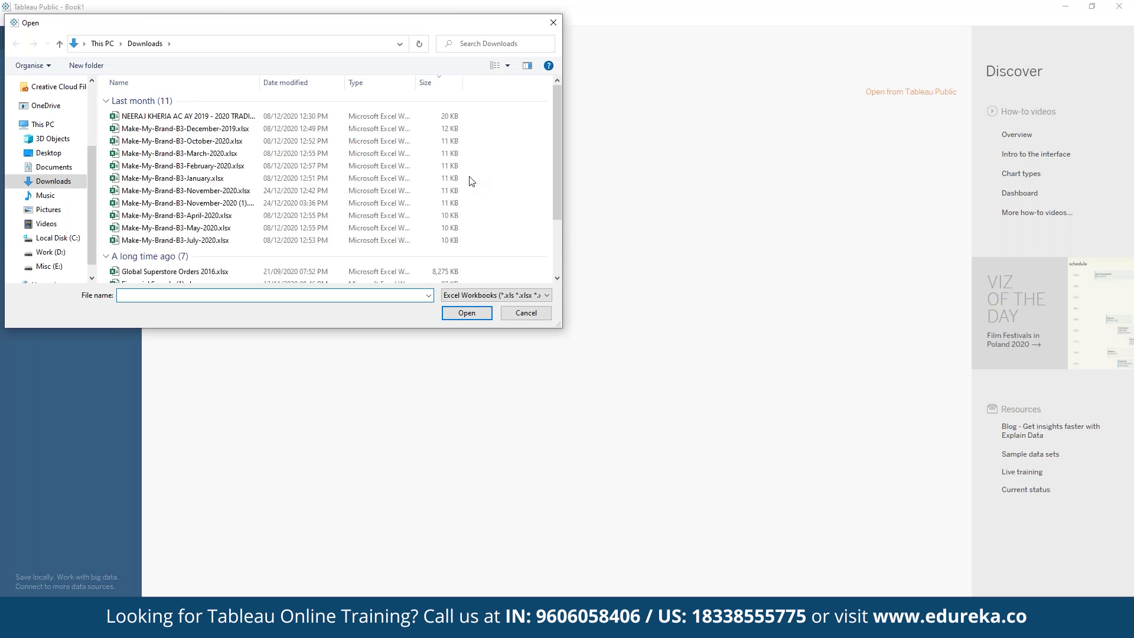
scroll(284, 235, down, 1)
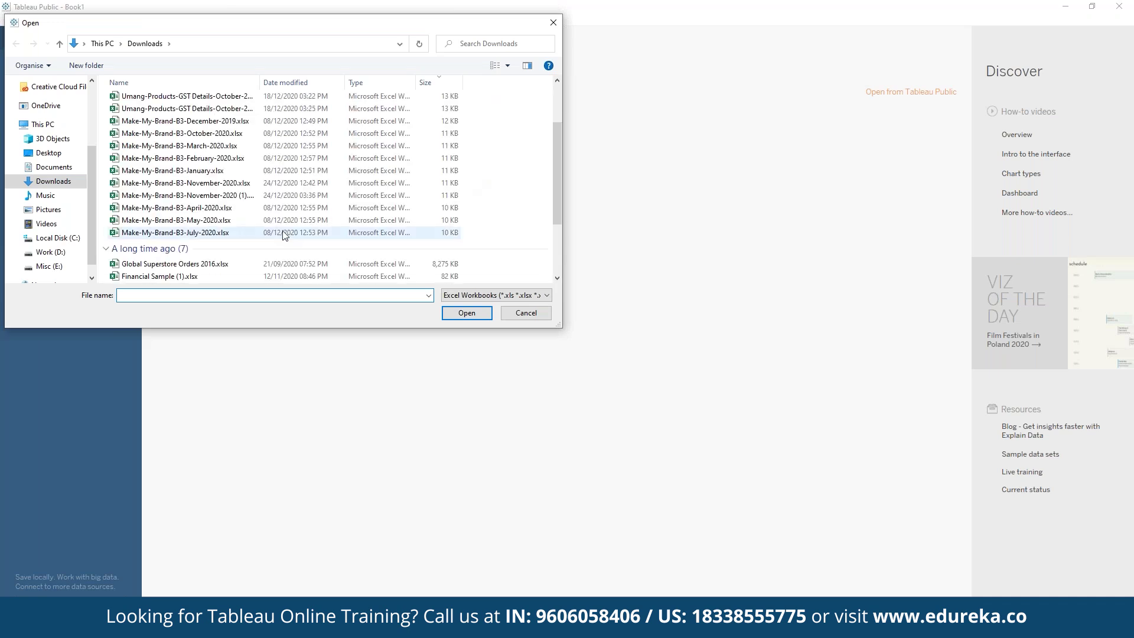
scroll(284, 235, down, 2)
click(277, 249)
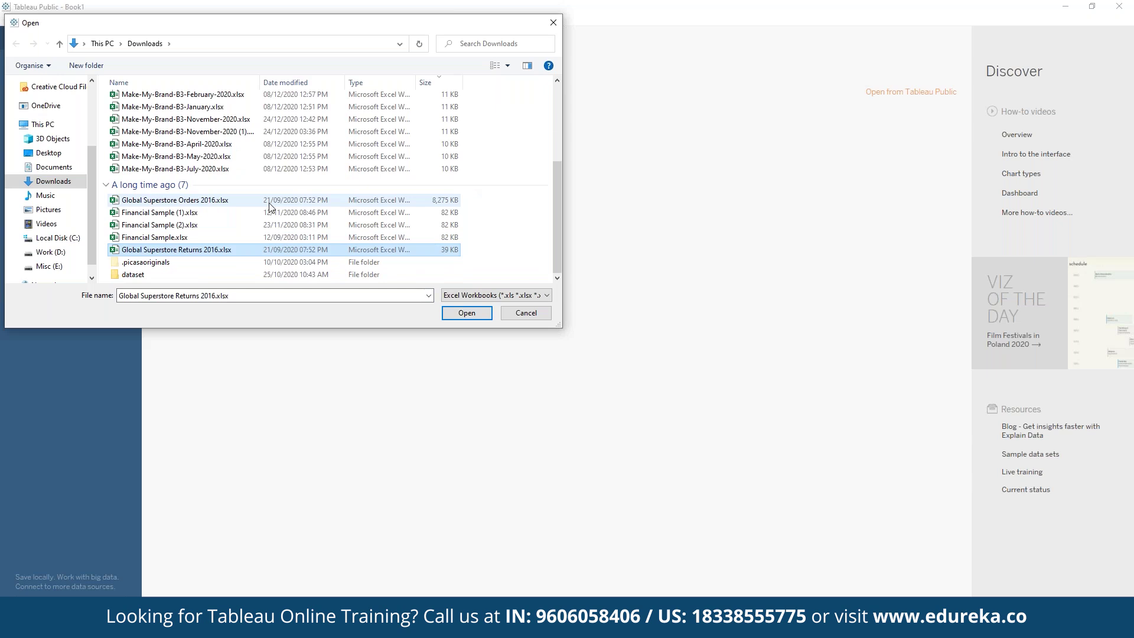
click(457, 313)
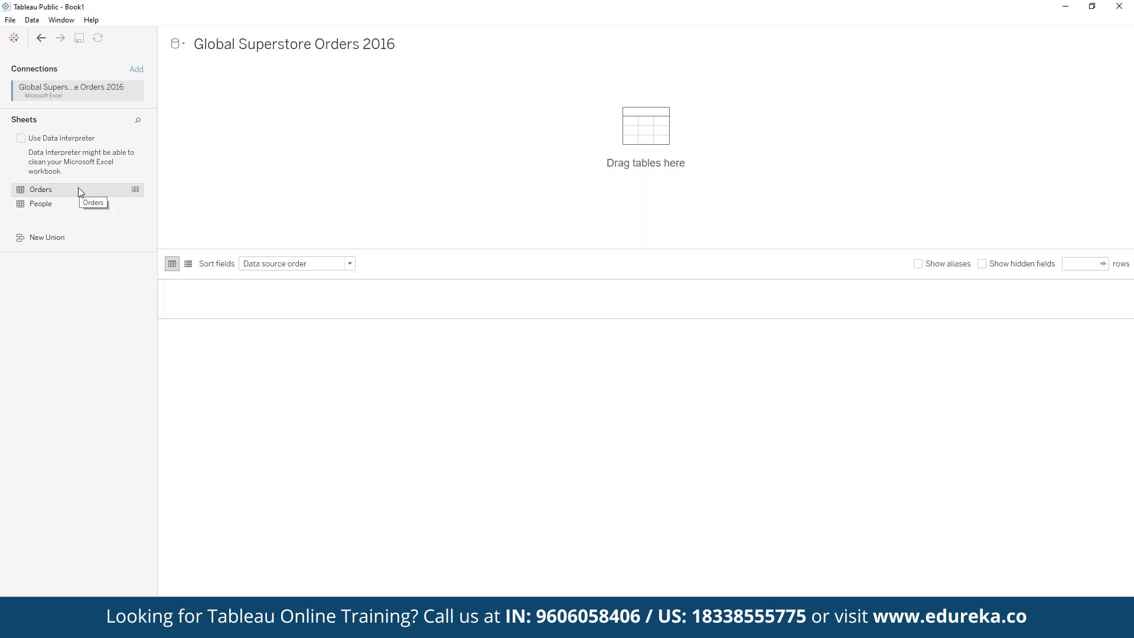
double_click(78, 189)
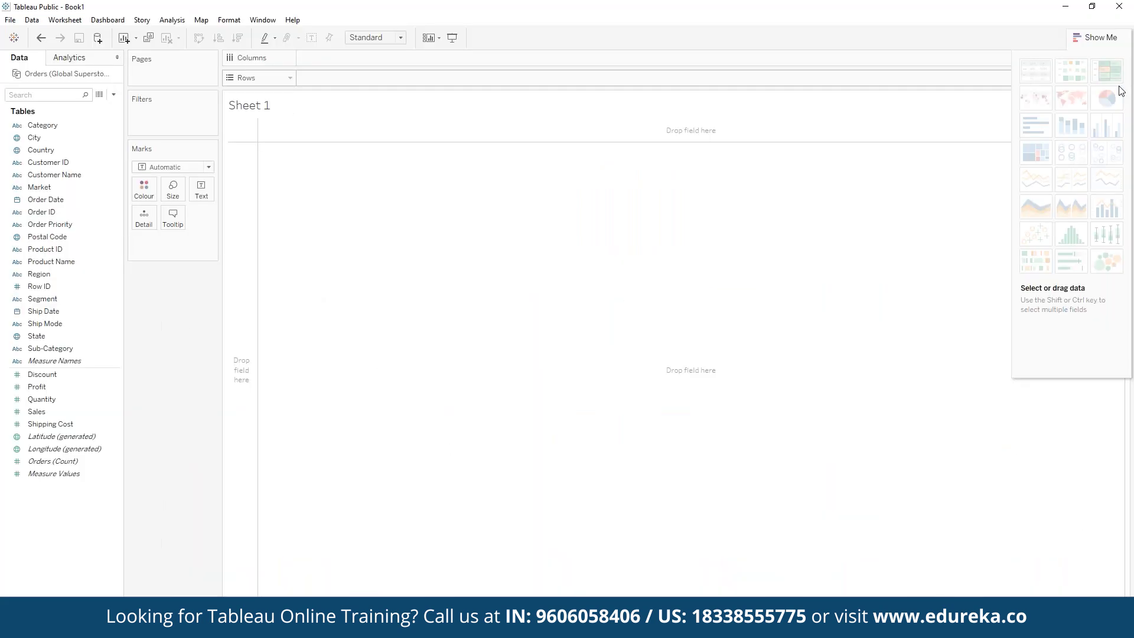
Plot Profit on the rows against Order Date by year on the columns of Sheet 1
click(28, 449)
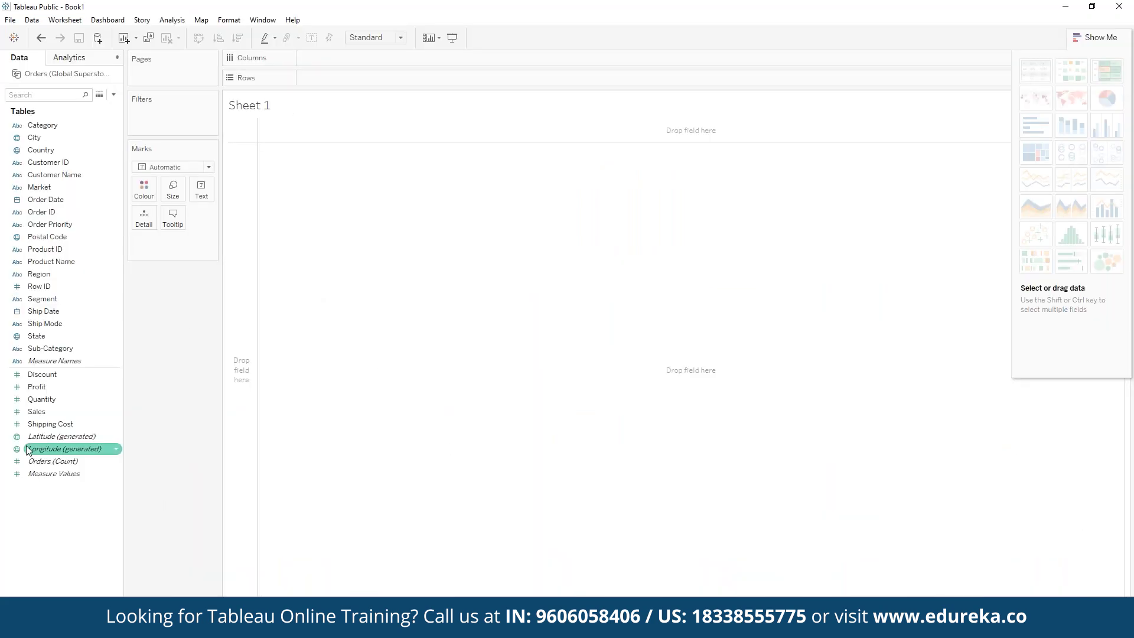
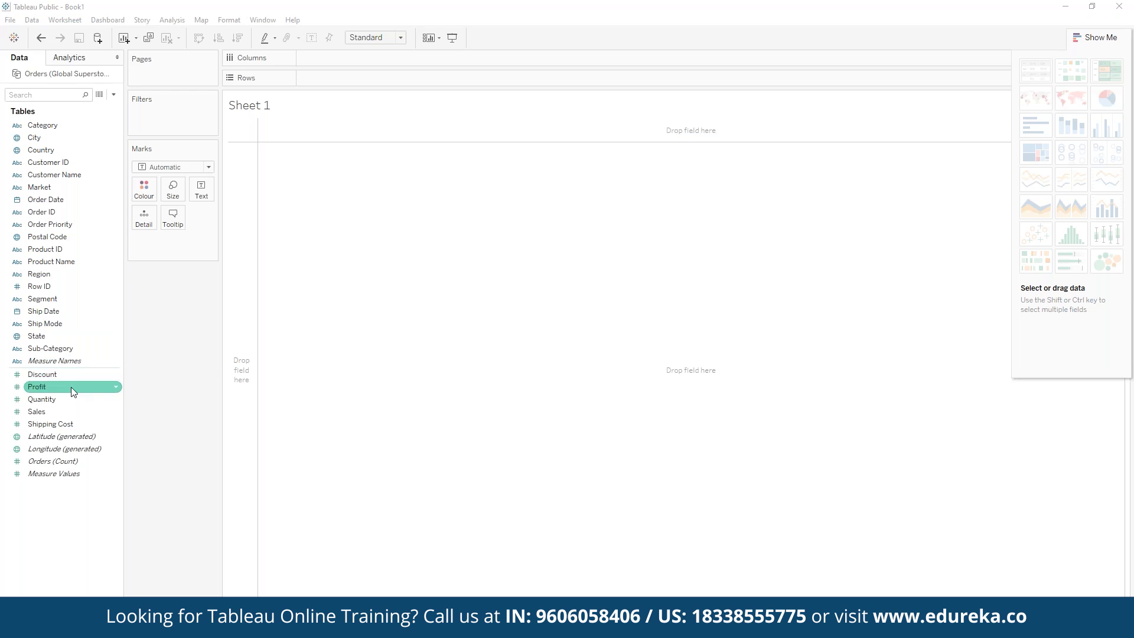
drag(71, 388, 506, 269)
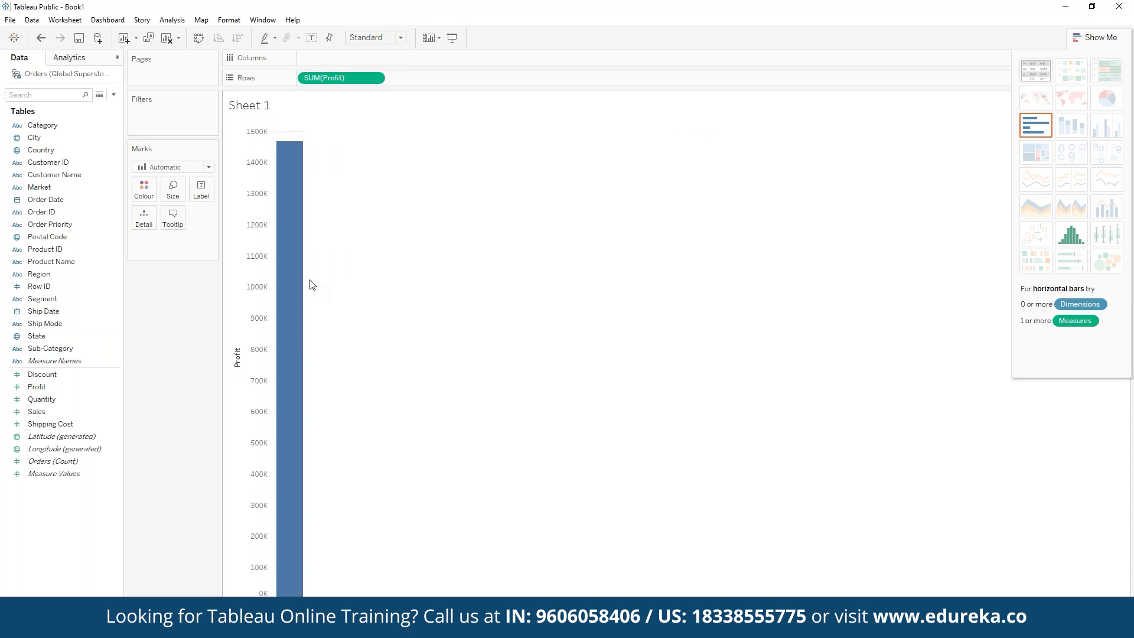
click(59, 261)
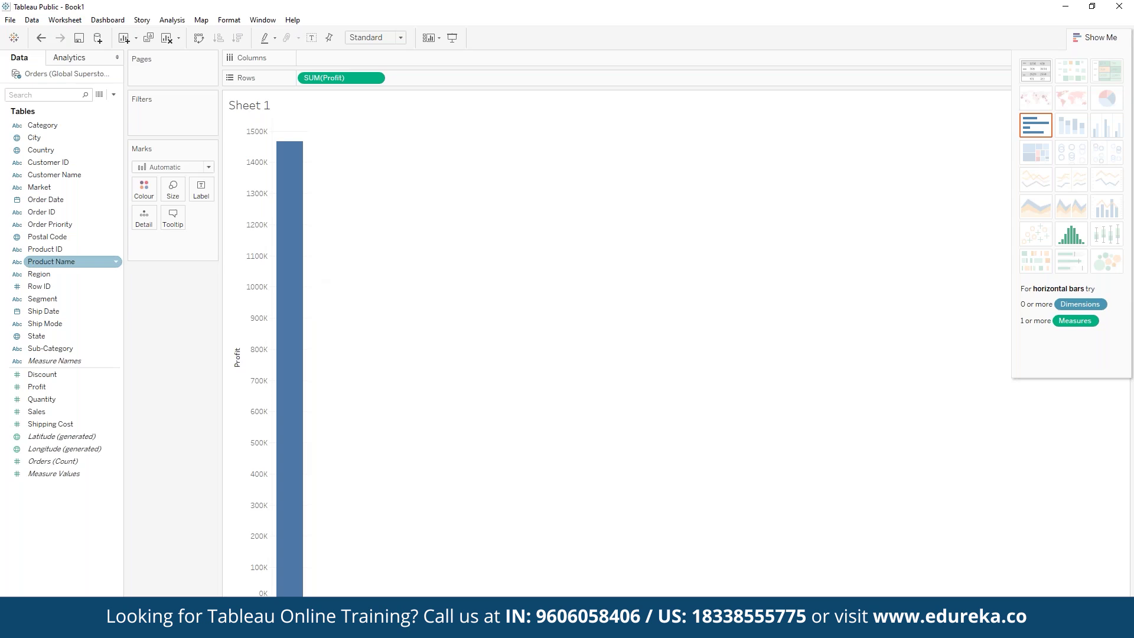
click(112, 250)
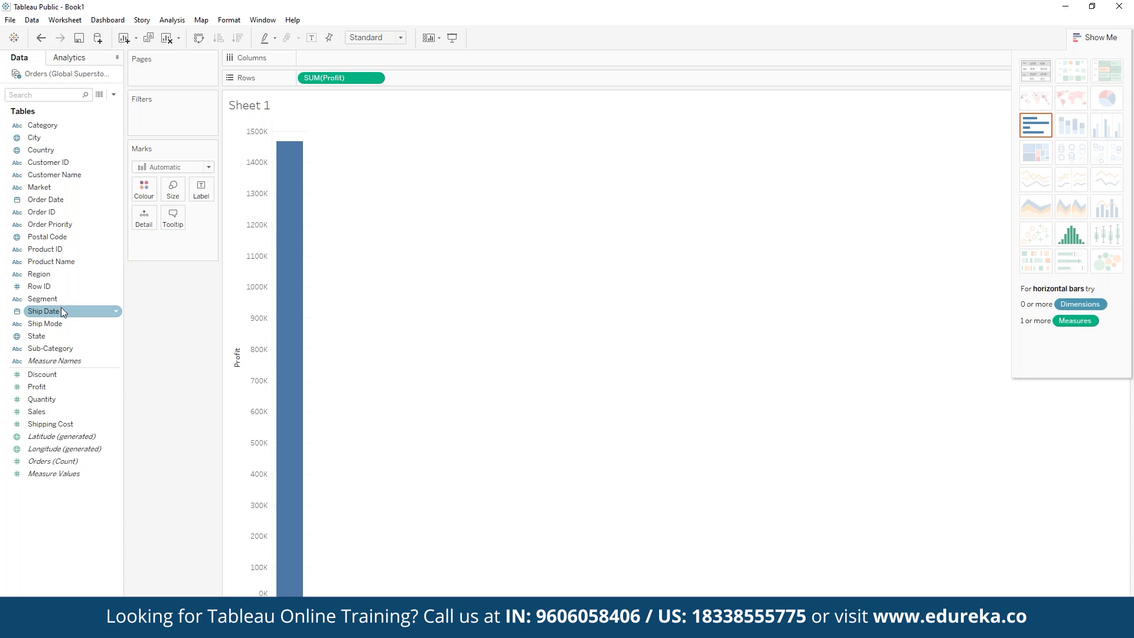
click(54, 200)
drag(54, 200, 358, 66)
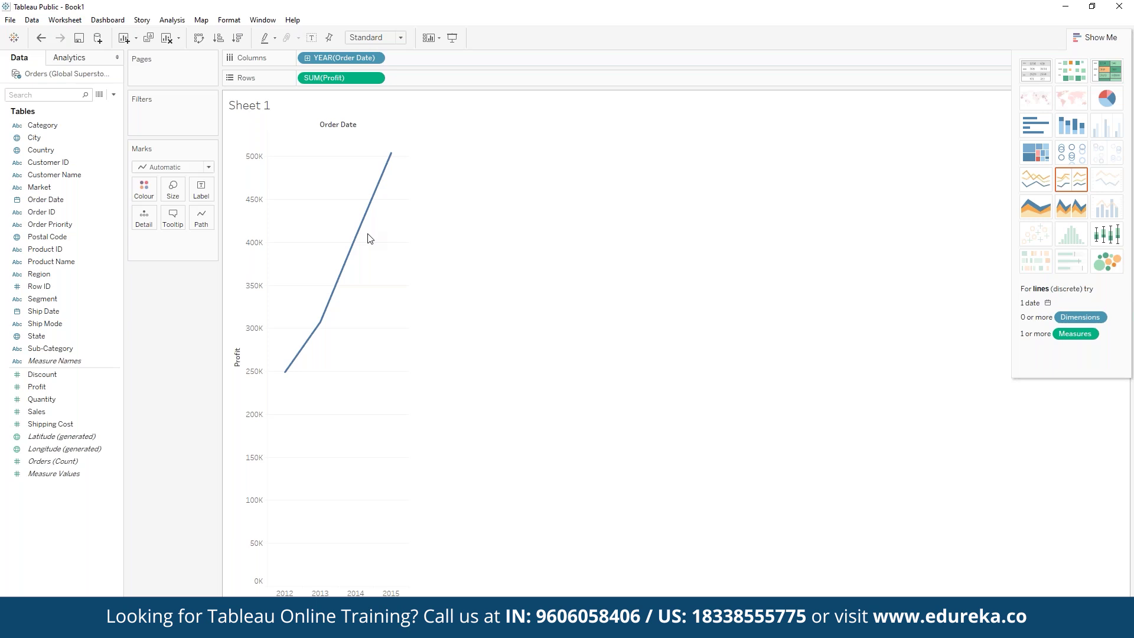
Drill the Order Date hierarchy on the columns down from year to quarter and month
click(307, 58)
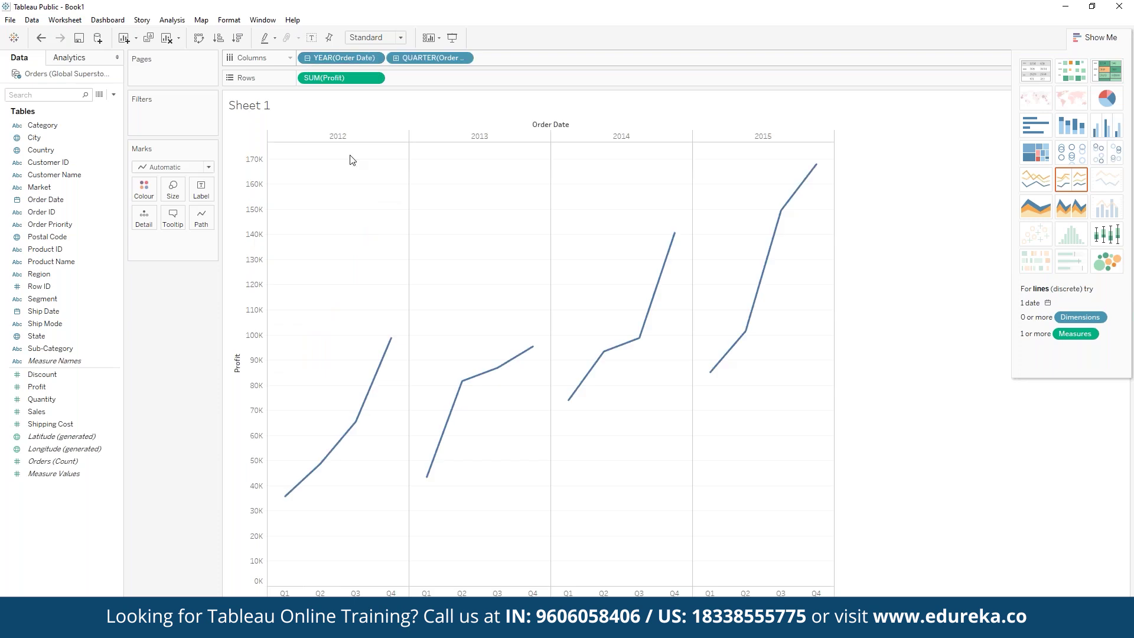
mouse_move(498, 368)
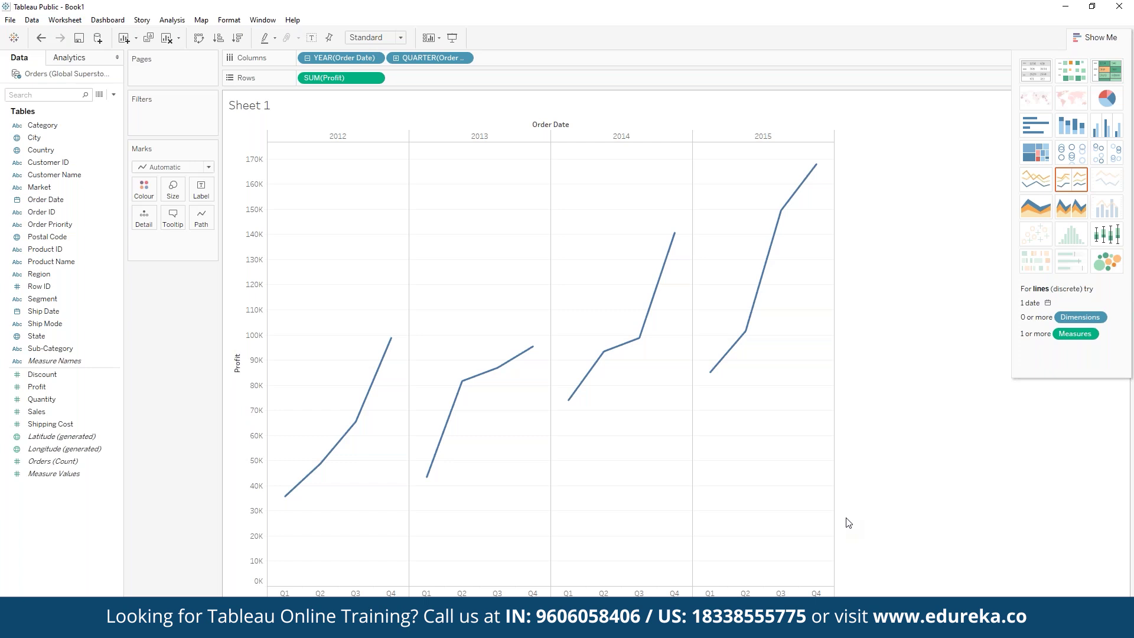
click(396, 62)
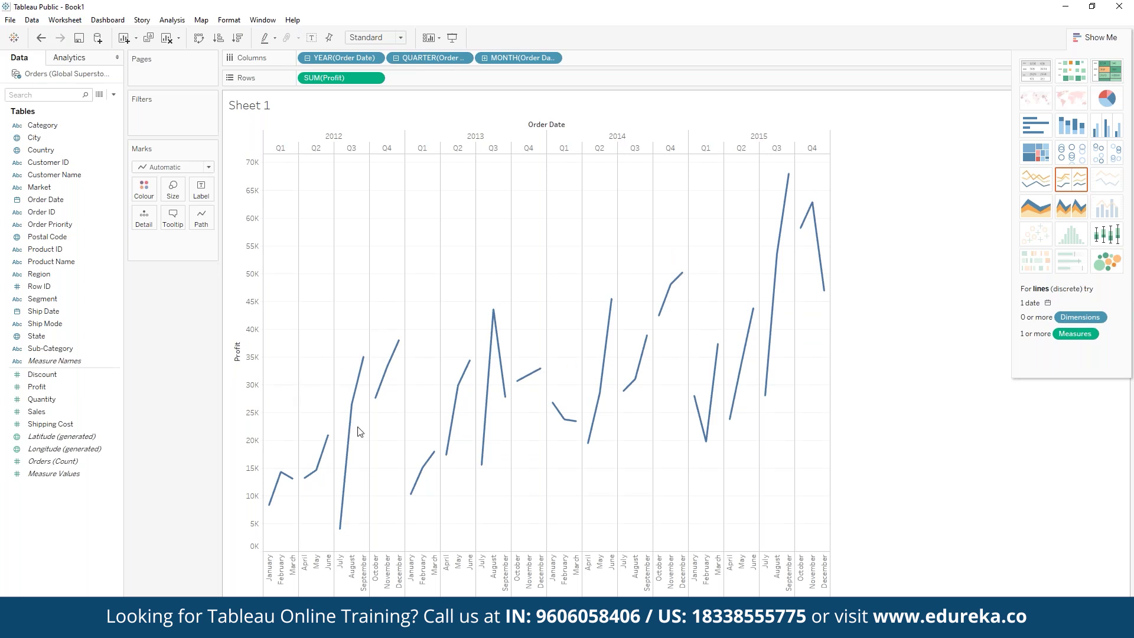
mouse_move(352, 404)
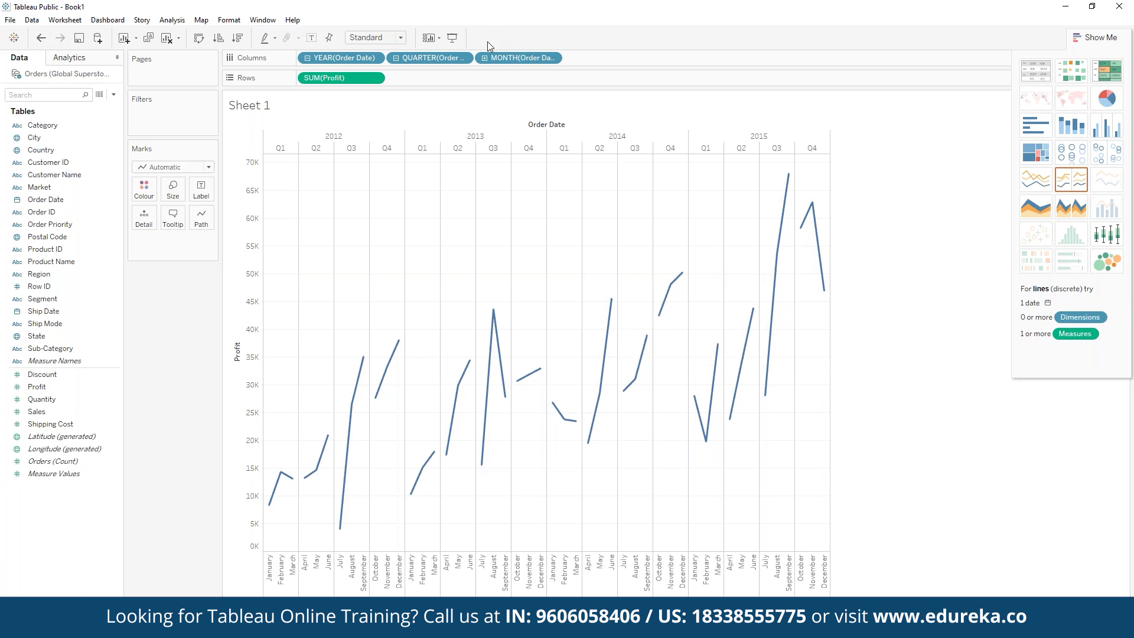
Try removing the year and quarter levels of Order Date from the columns, and restore them
click(307, 58)
click(307, 57)
click(395, 58)
click(375, 58)
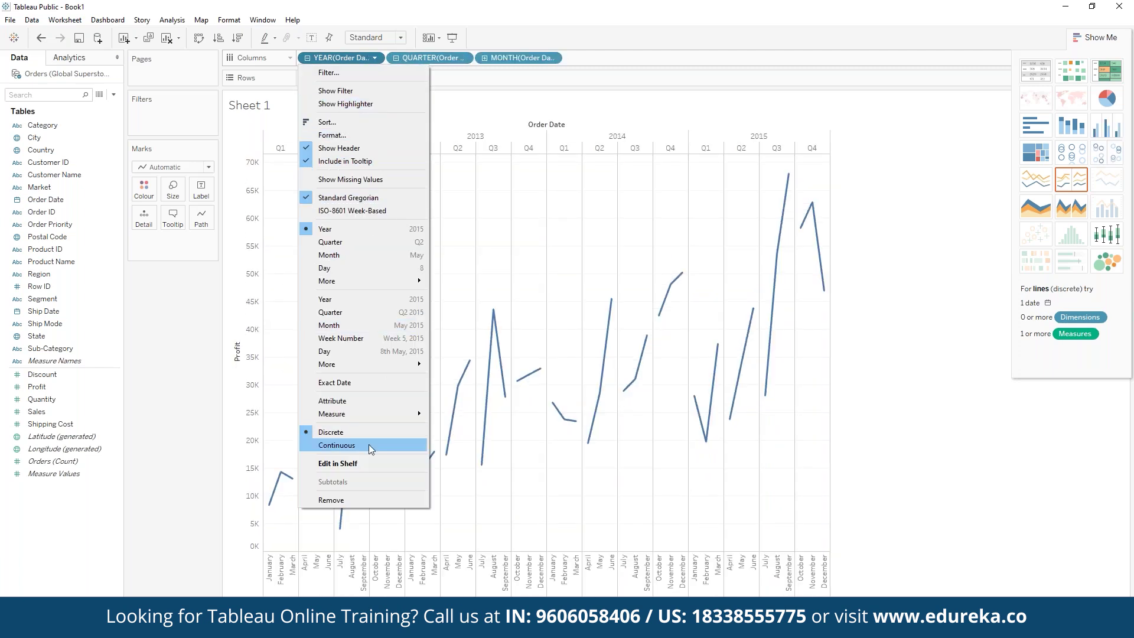
click(355, 501)
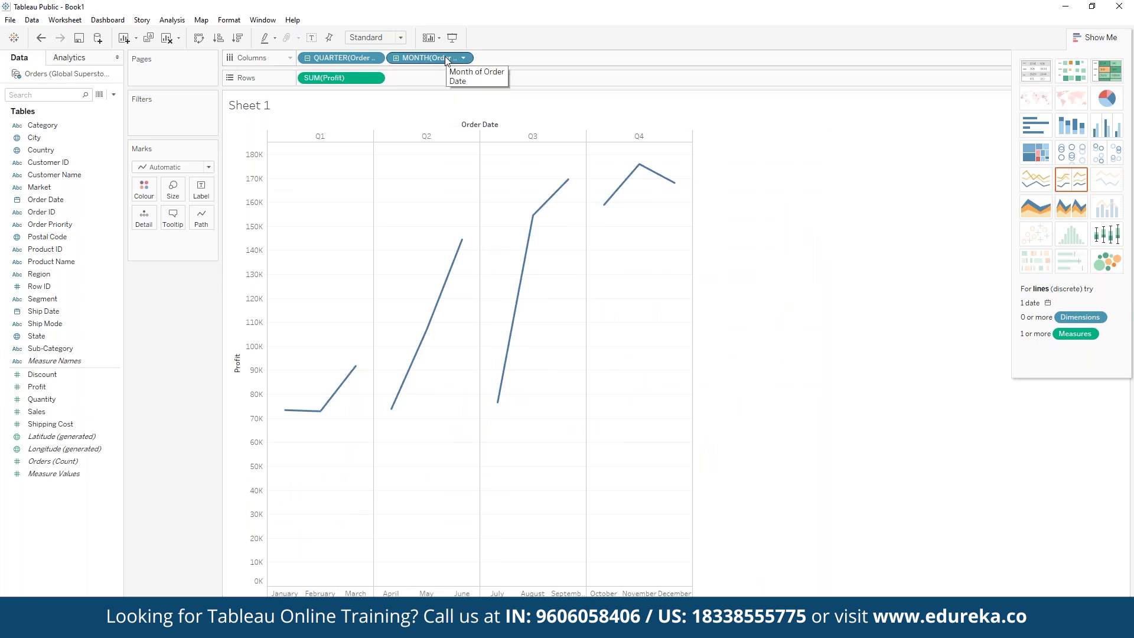
click(374, 58)
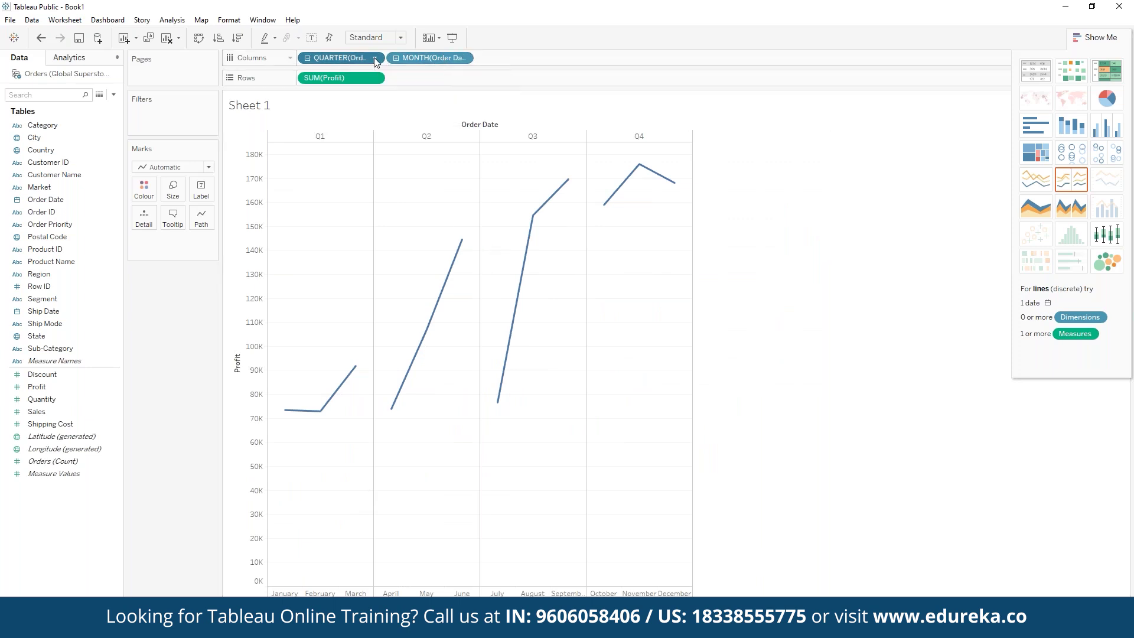
click(349, 500)
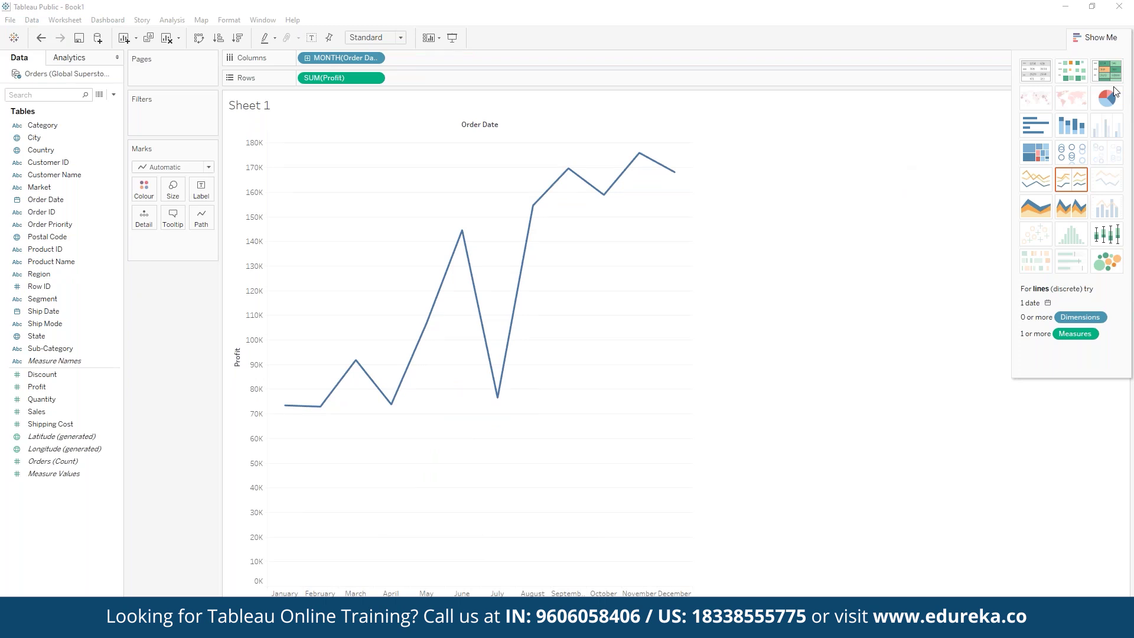
click(1071, 179)
Remove the quarter level from the columns and colour the monthly profit lines by year of Order Date
click(463, 57)
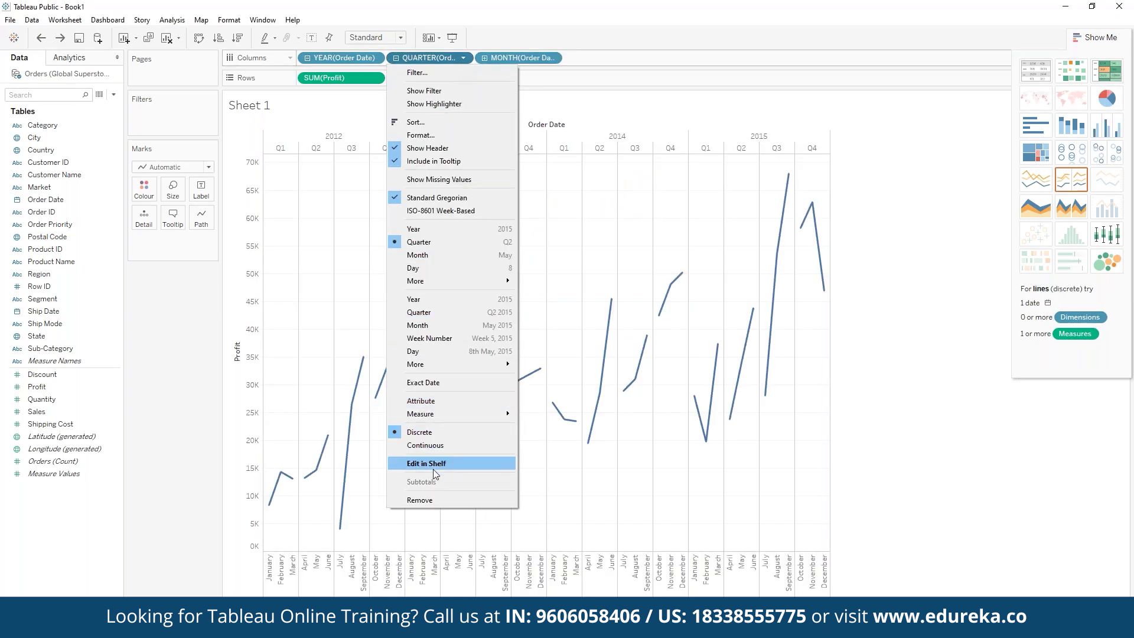
click(443, 497)
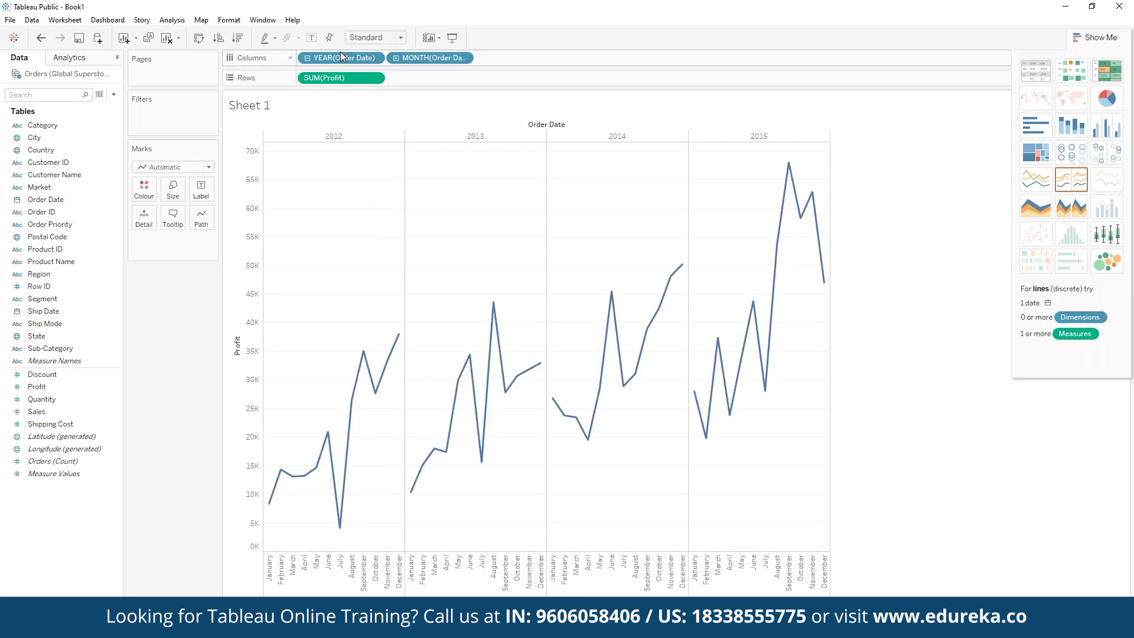
mouse_move(771, 311)
drag(338, 59, 155, 198)
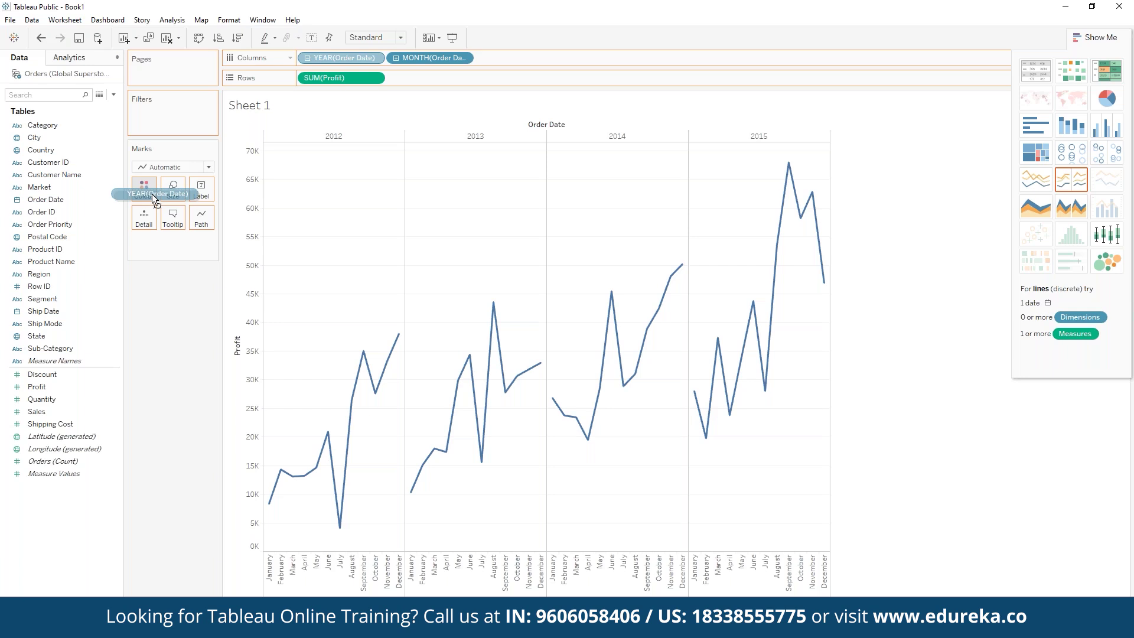
drag(151, 194, 151, 194)
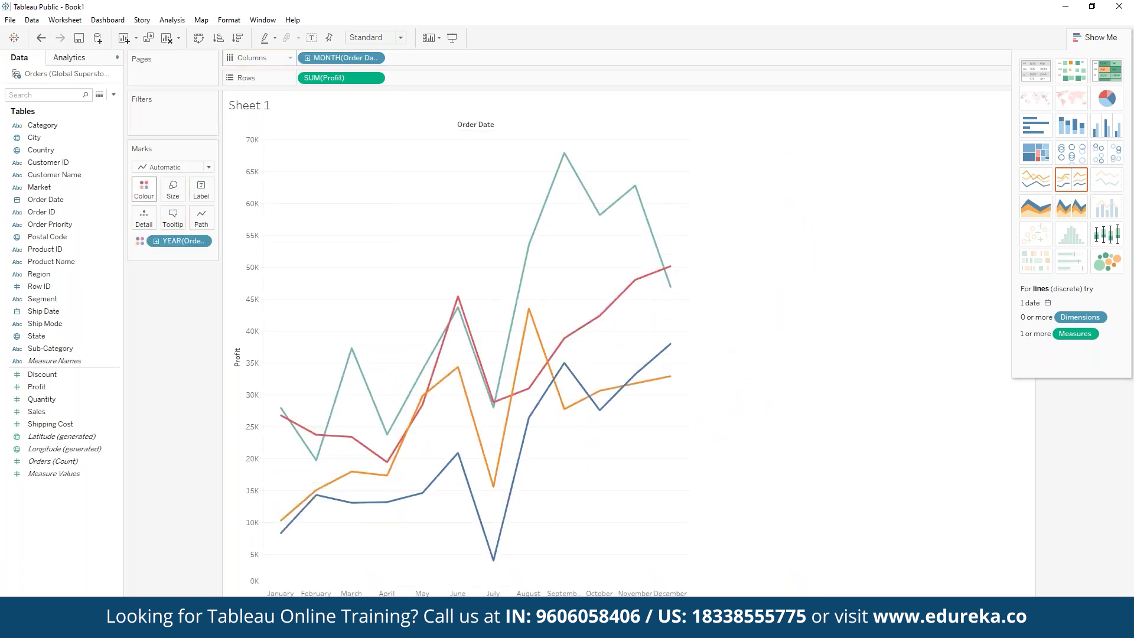
Examine the monthly profit values along the coloured year lines, especially around July to September
mouse_move(441, 355)
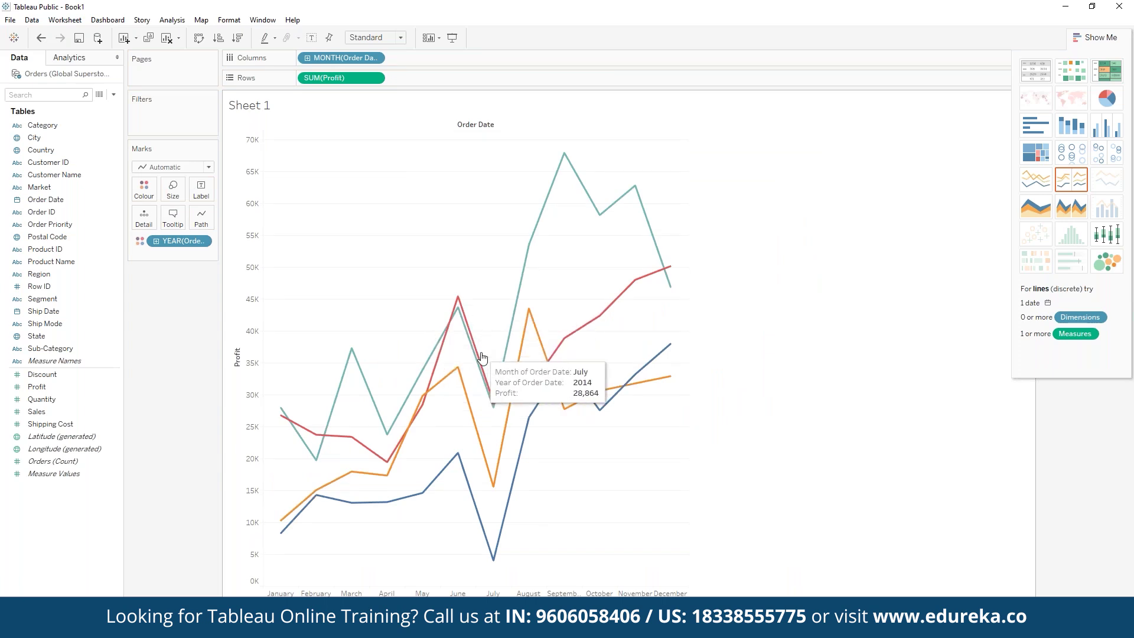
mouse_move(527, 277)
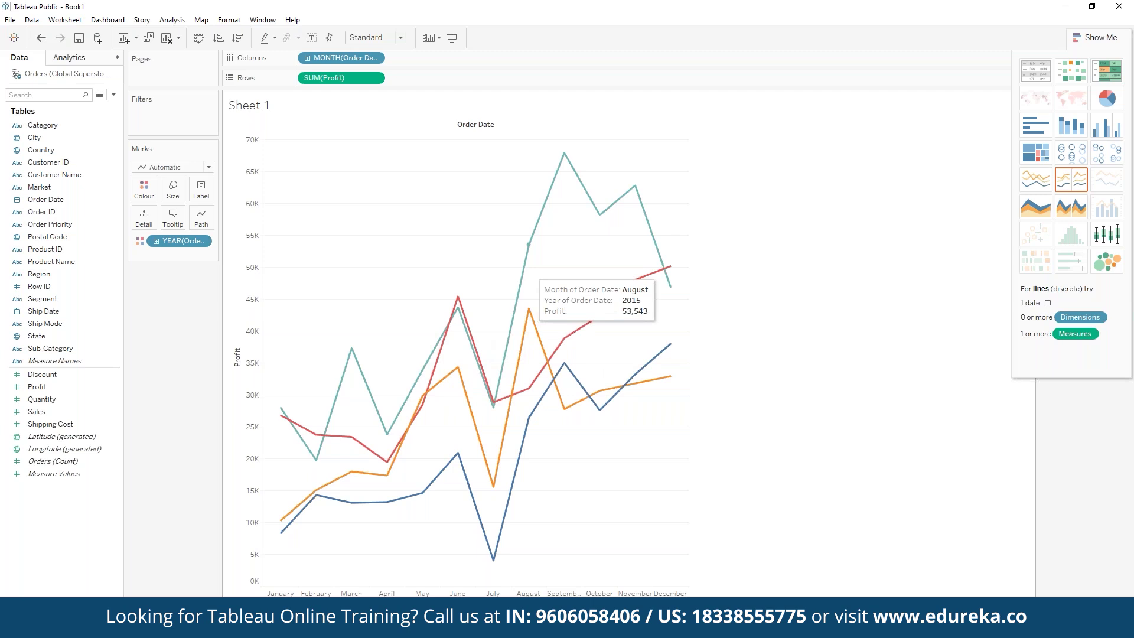
mouse_move(462, 483)
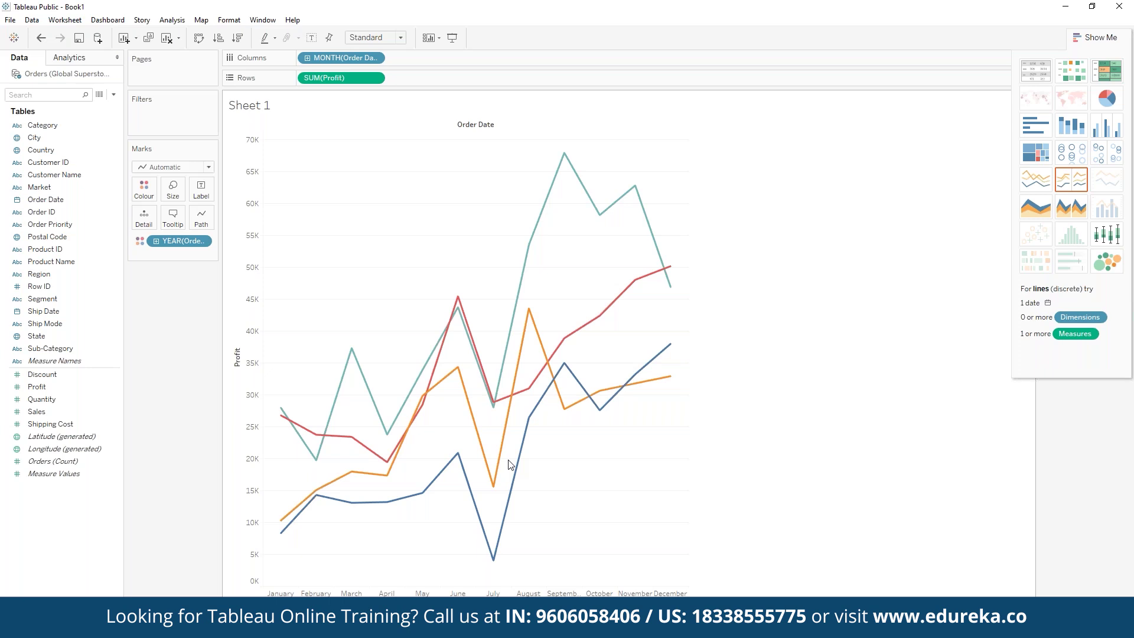
mouse_move(526, 326)
mouse_move(520, 285)
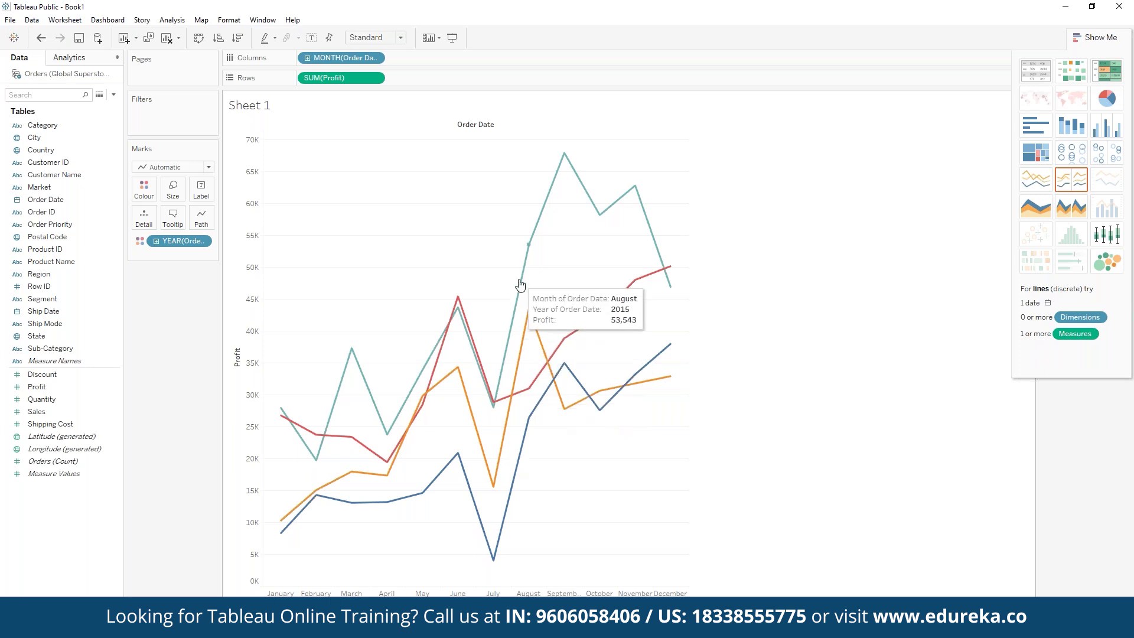
mouse_move(564, 157)
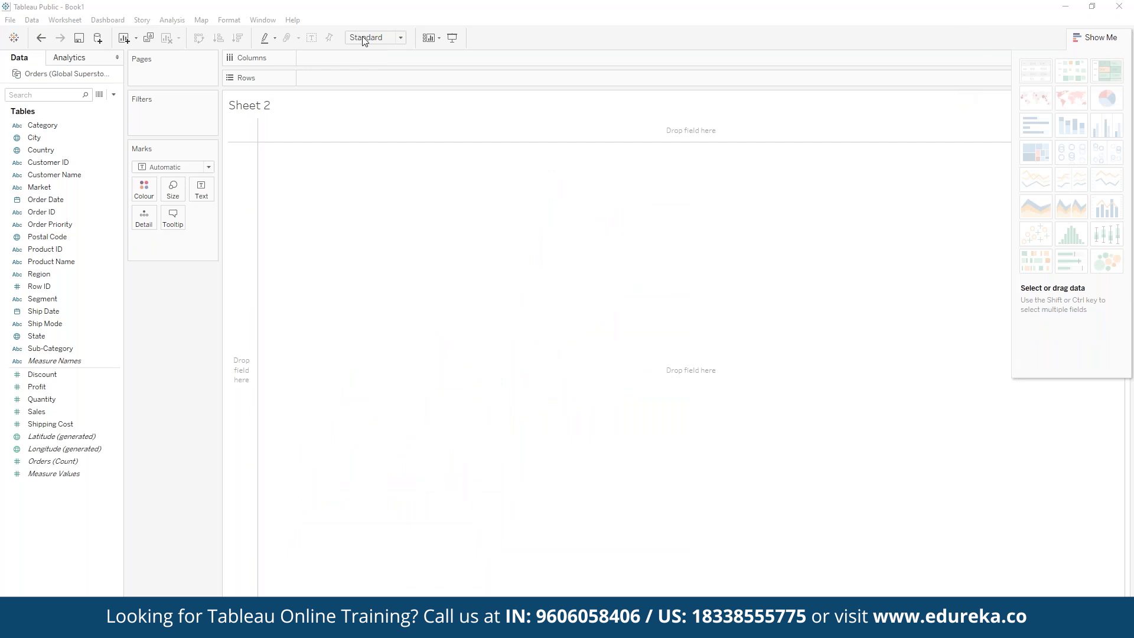
Plot Quantity on the rows against Sub-Category on the columns of Sheet 2
click(89, 263)
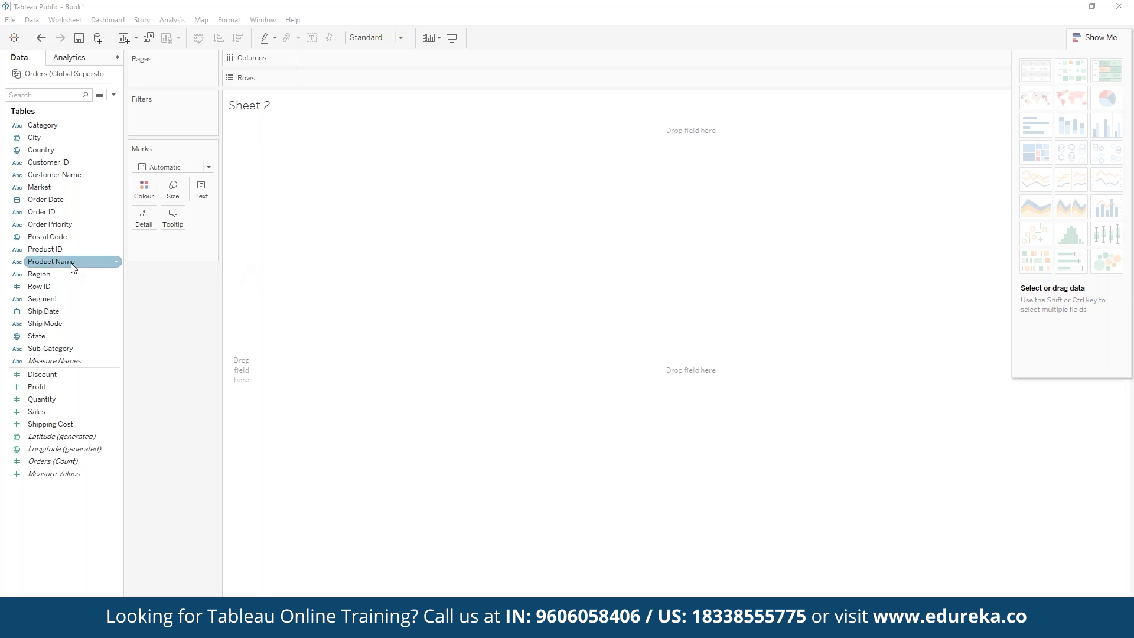
drag(56, 399, 361, 80)
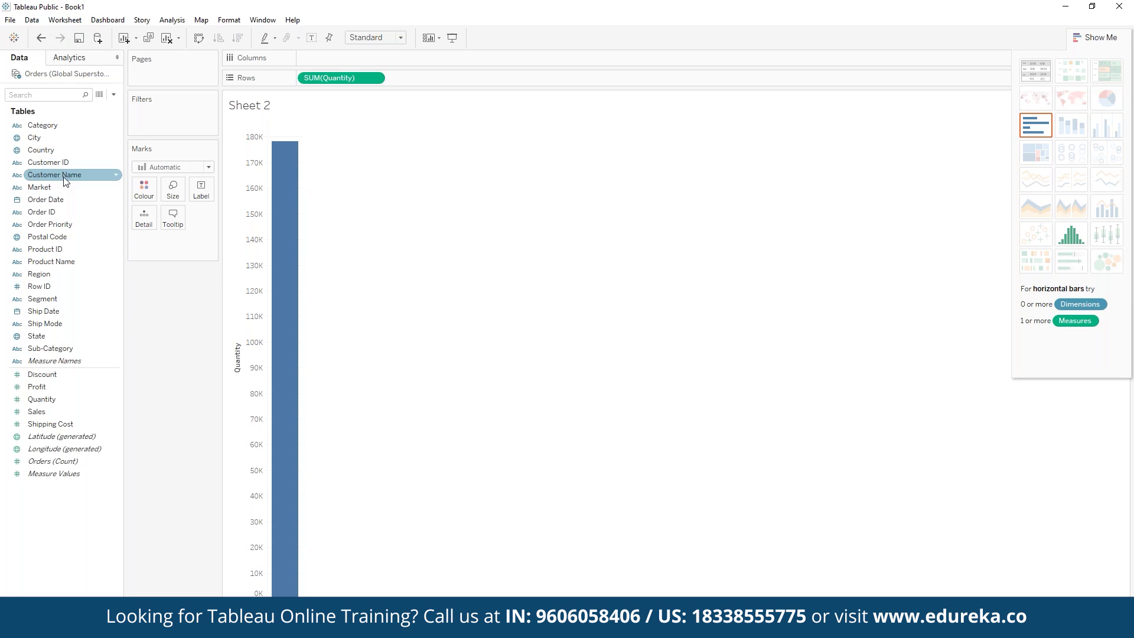
drag(51, 349, 331, 58)
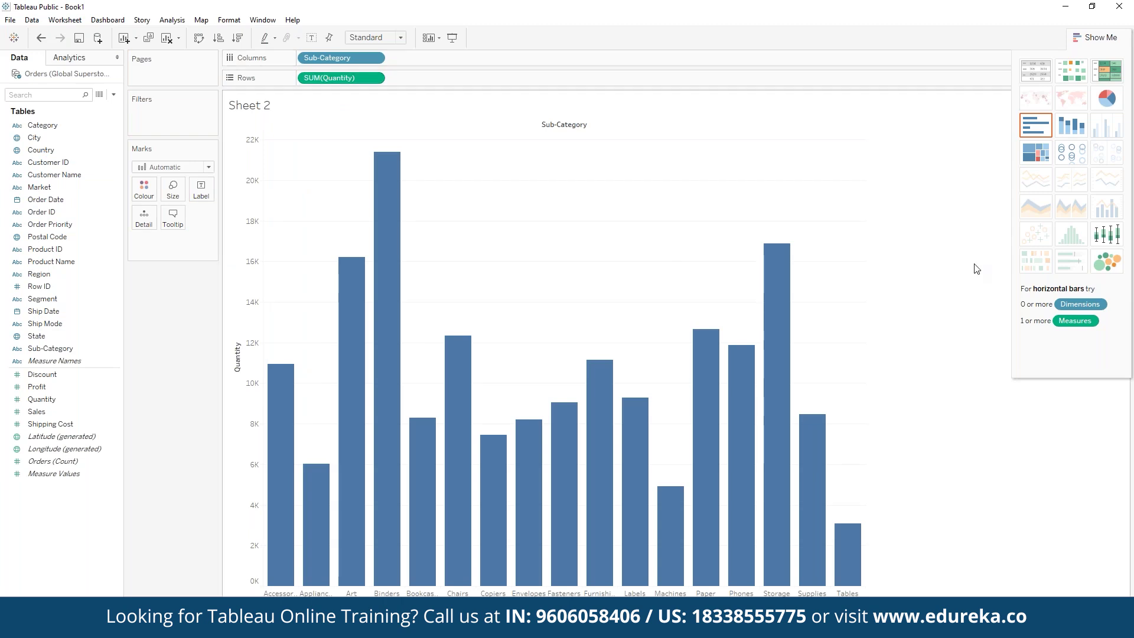
Try the treemap and packed bubbles views for quantity by sub-category, and settle on the treemap
mouse_move(534, 466)
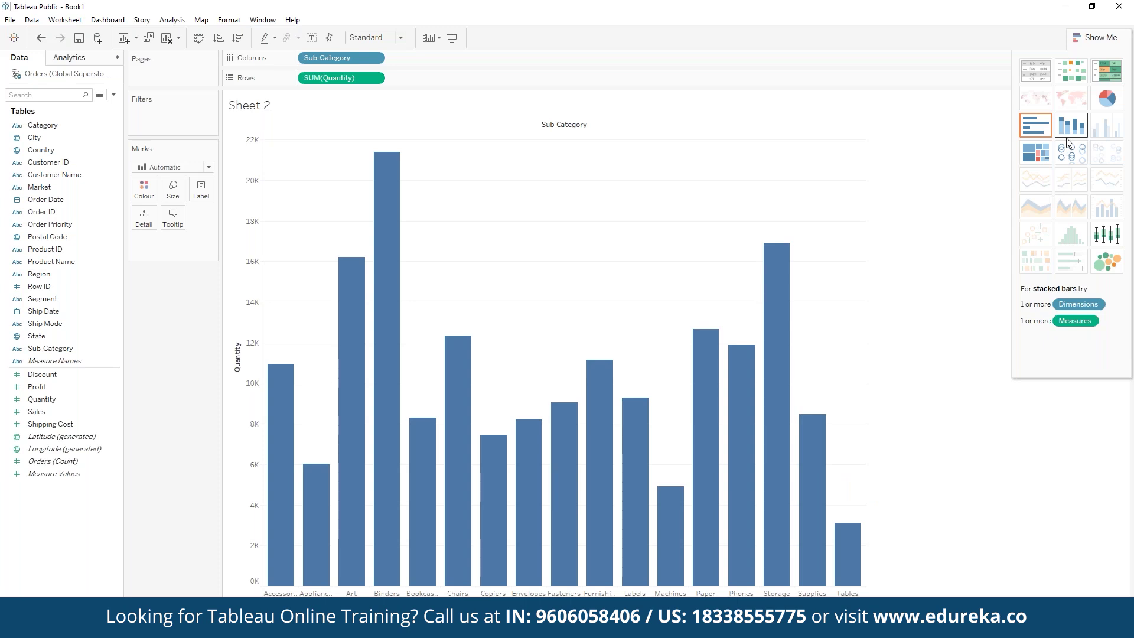
click(1042, 153)
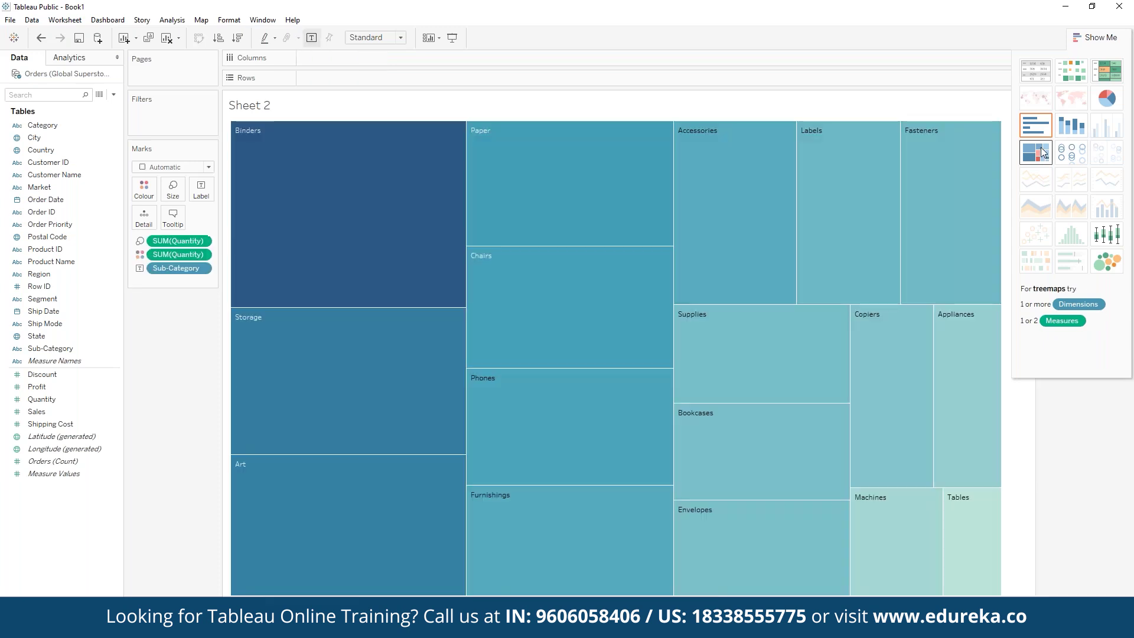
click(1104, 264)
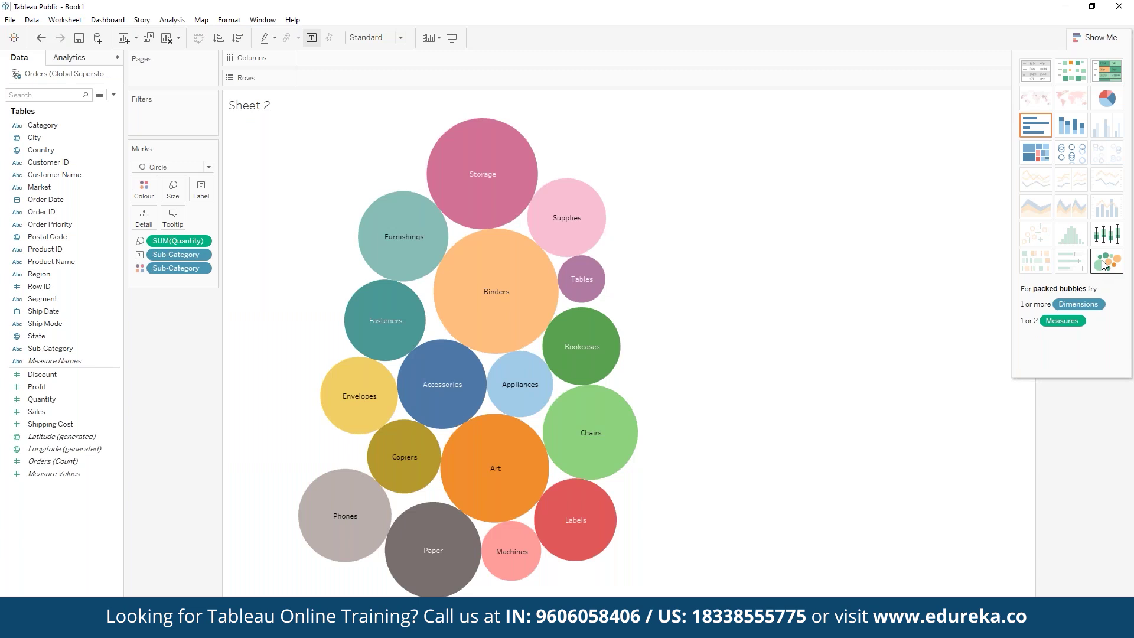
click(1038, 155)
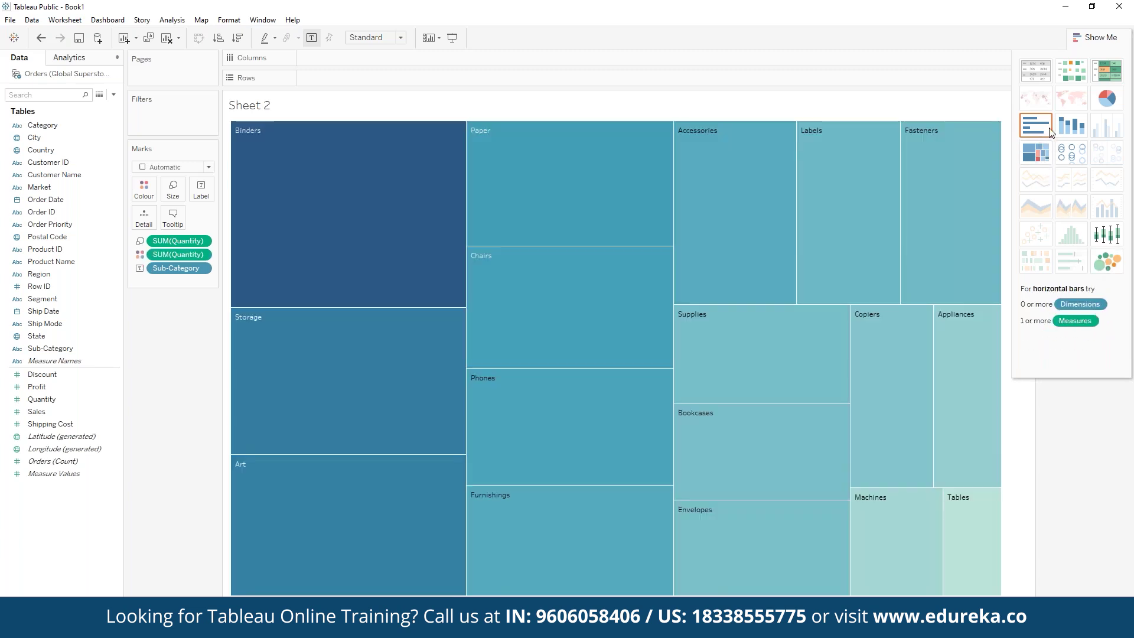
Show quantity by sub-category on Sheet 2 as horizontal bars, then switch it to the stacked bars view
click(1043, 131)
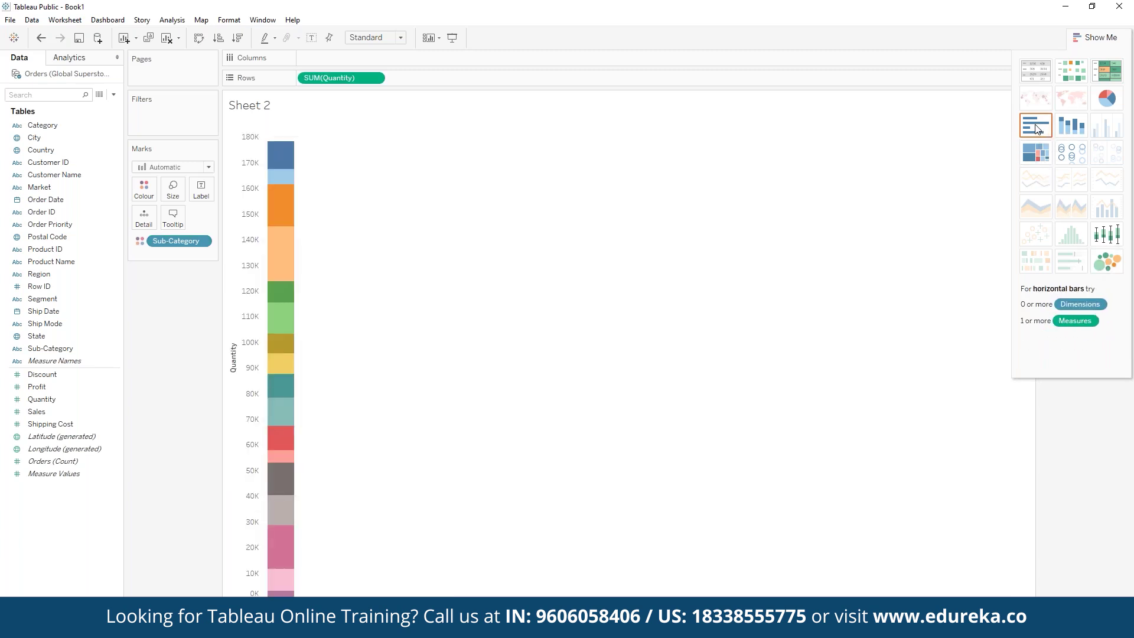
click(1038, 129)
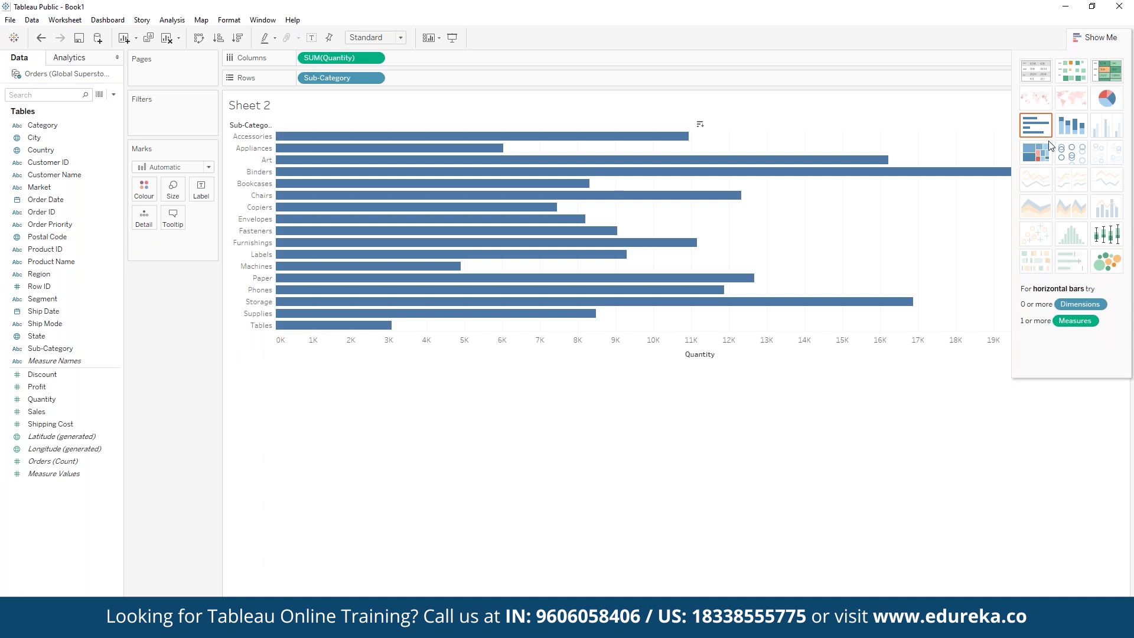
click(1070, 133)
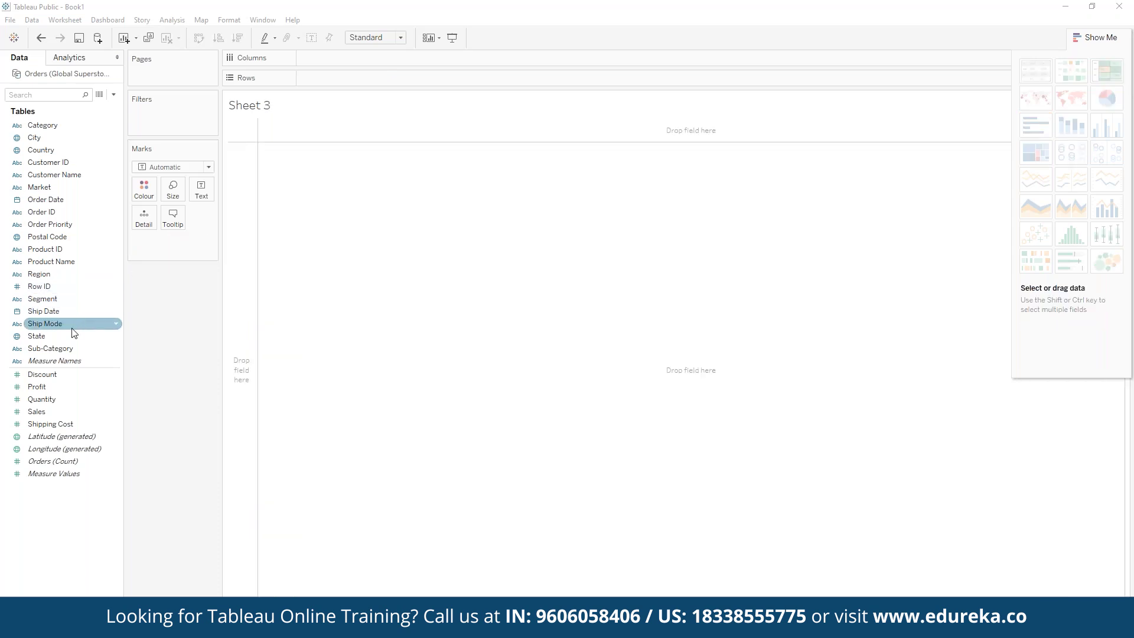
Plot Profit on the rows against City on the columns of Sheet 3, accepting the City filter with all values included
drag(65, 387, 348, 80)
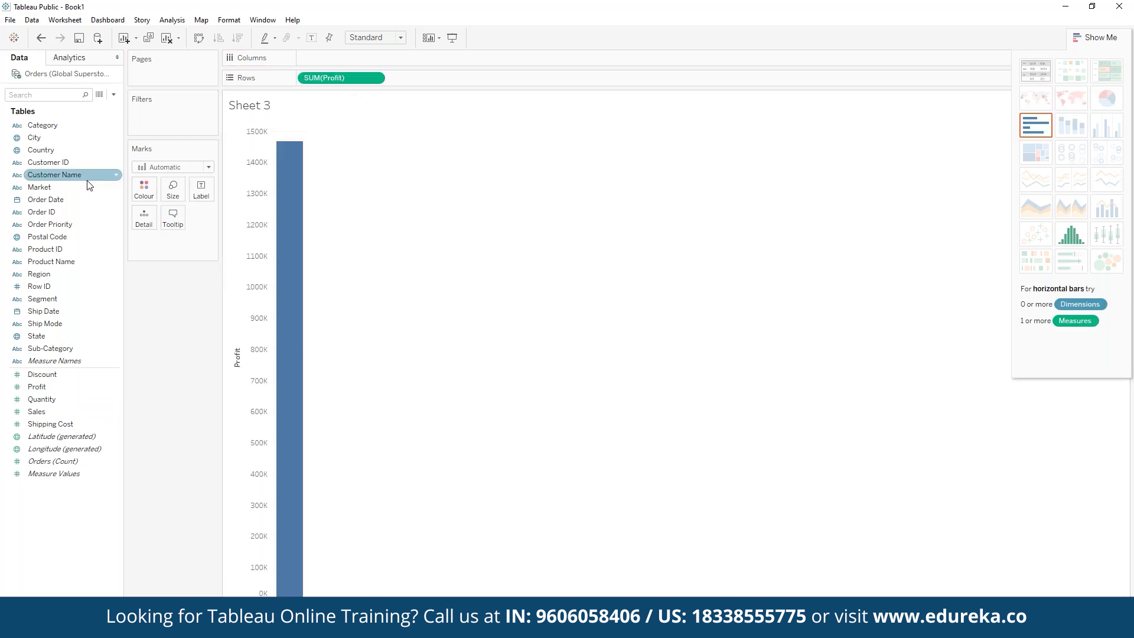
drag(83, 138, 390, 60)
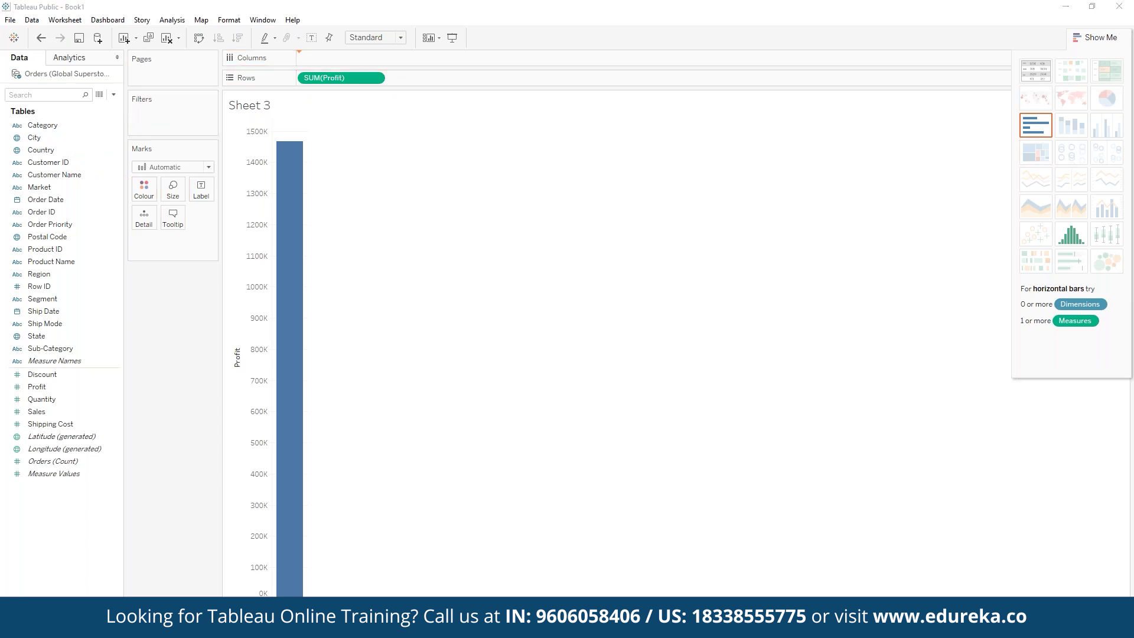
click(609, 334)
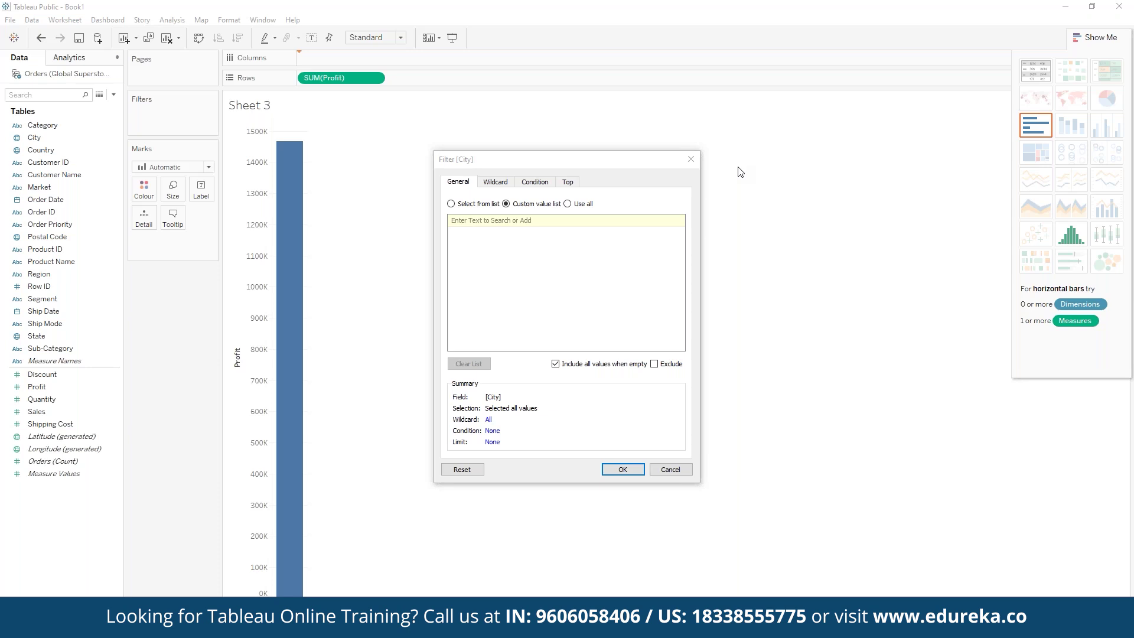
key(Return)
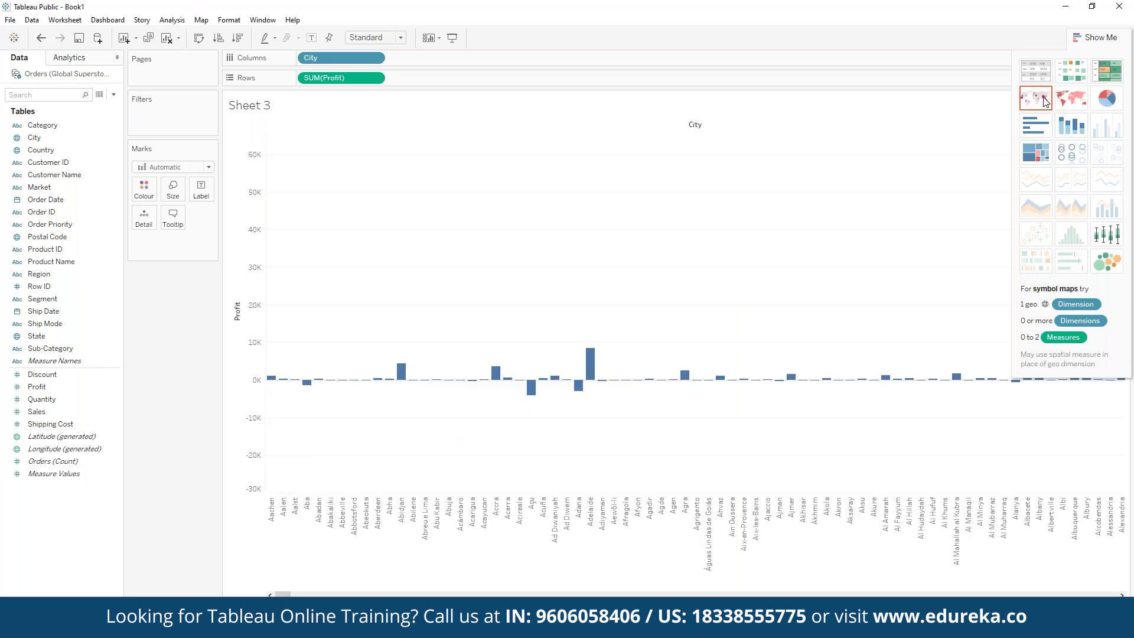
Turn the profit by city bar chart on Sheet 3 into a symbol map
click(1045, 101)
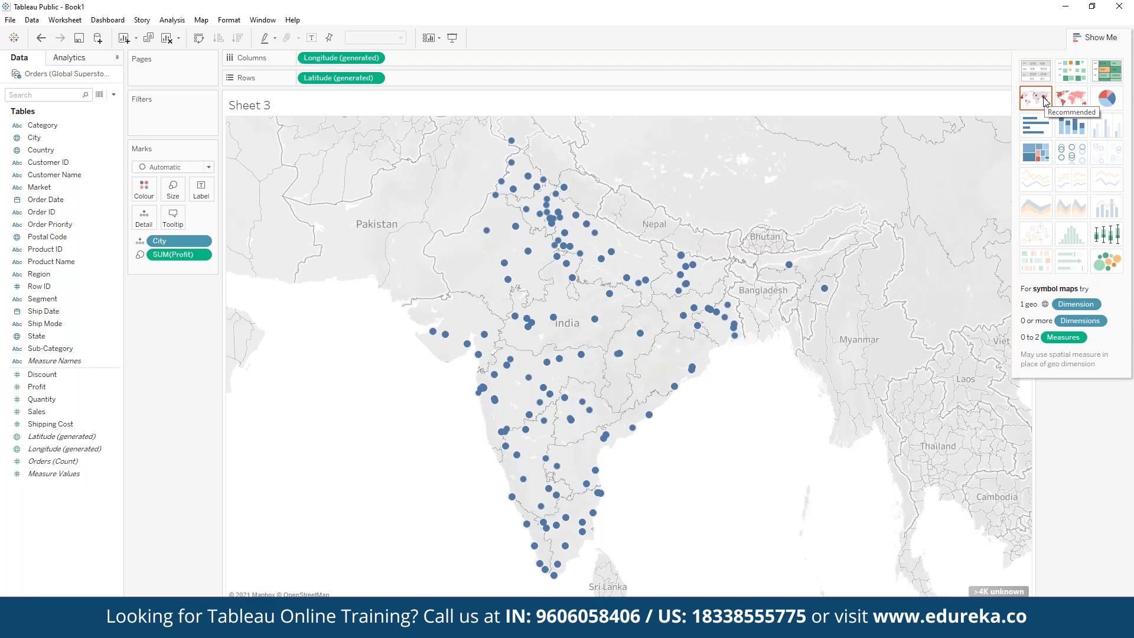
click(1044, 102)
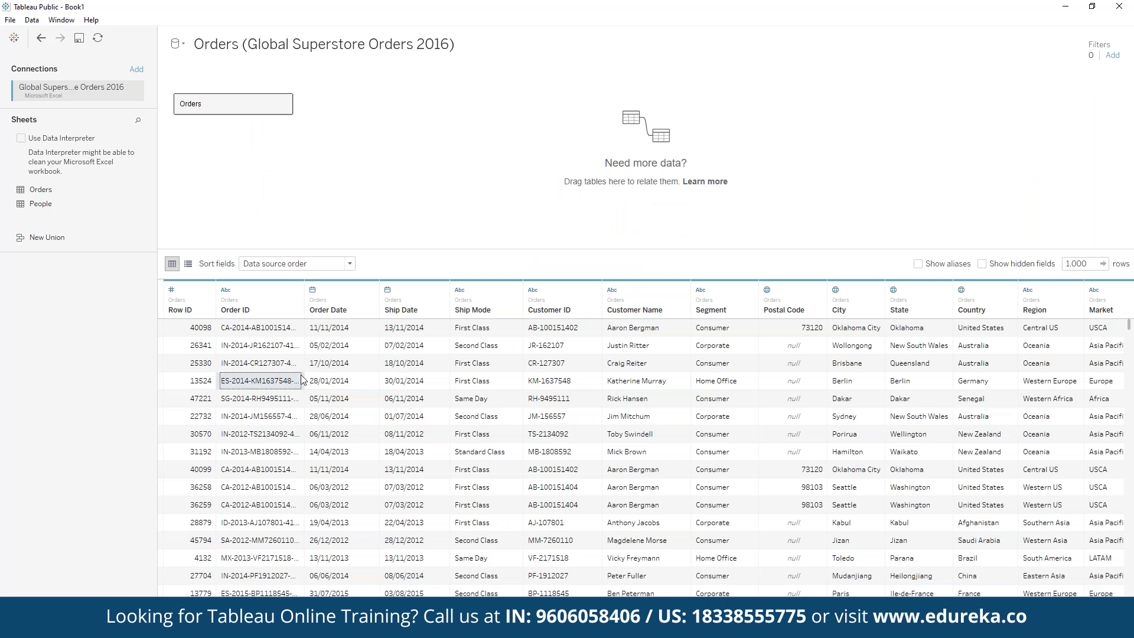
click(346, 416)
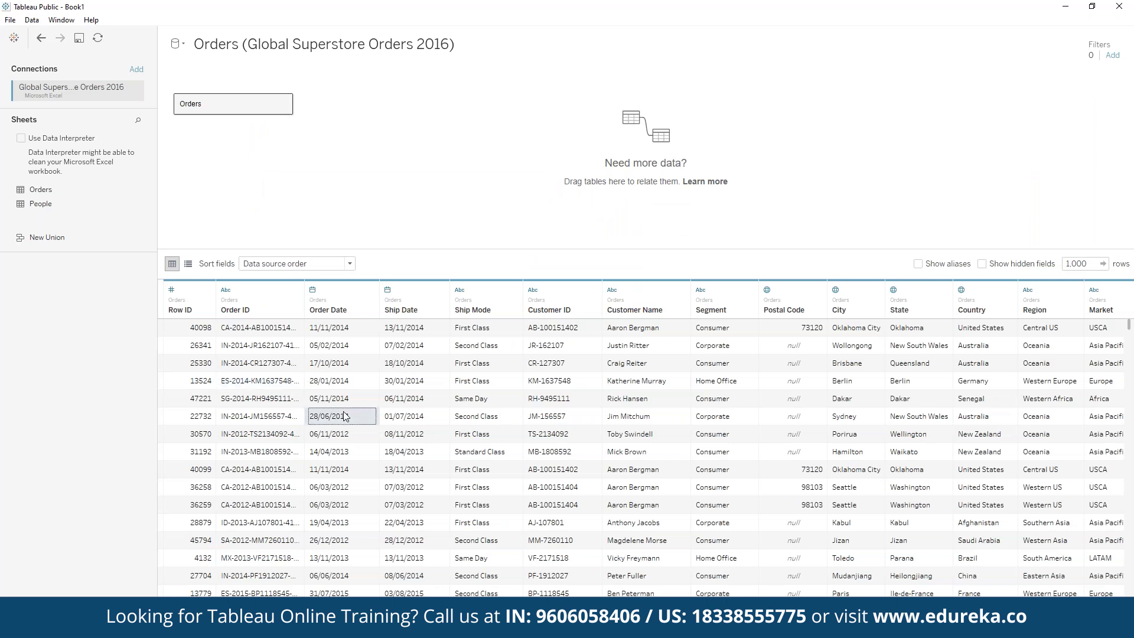